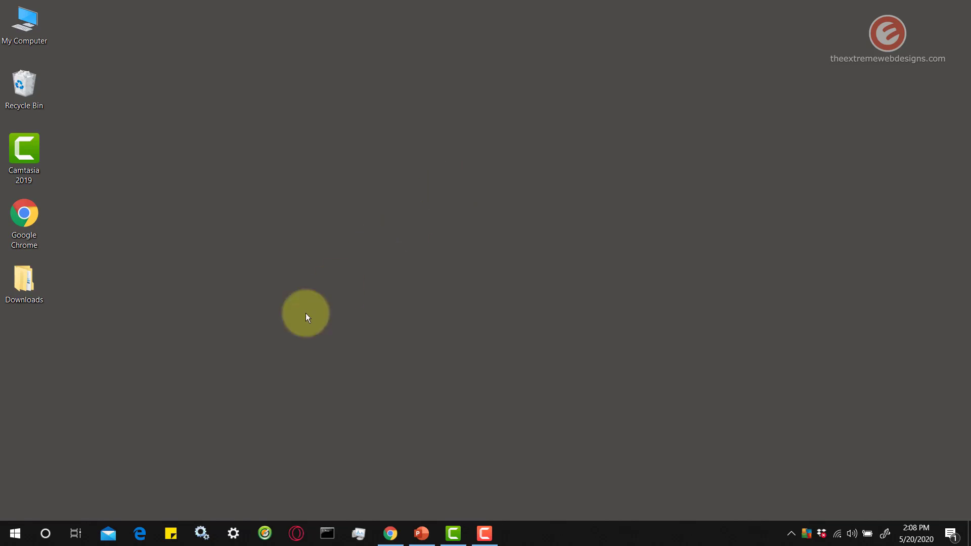
# Step: Search the Start menu for 'startup' and open the Startup tasks page in Settings
pyautogui.click(6, 537)
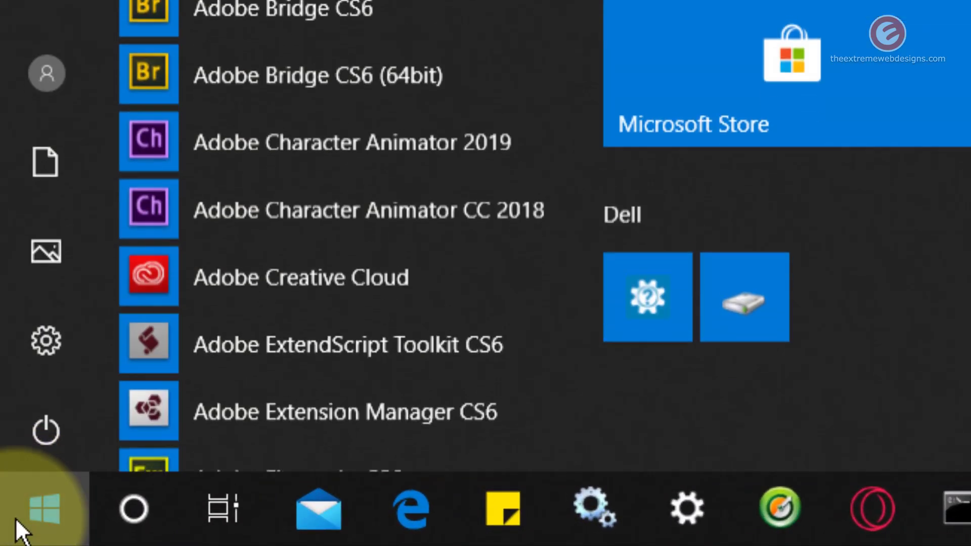
pyautogui.write('startup')
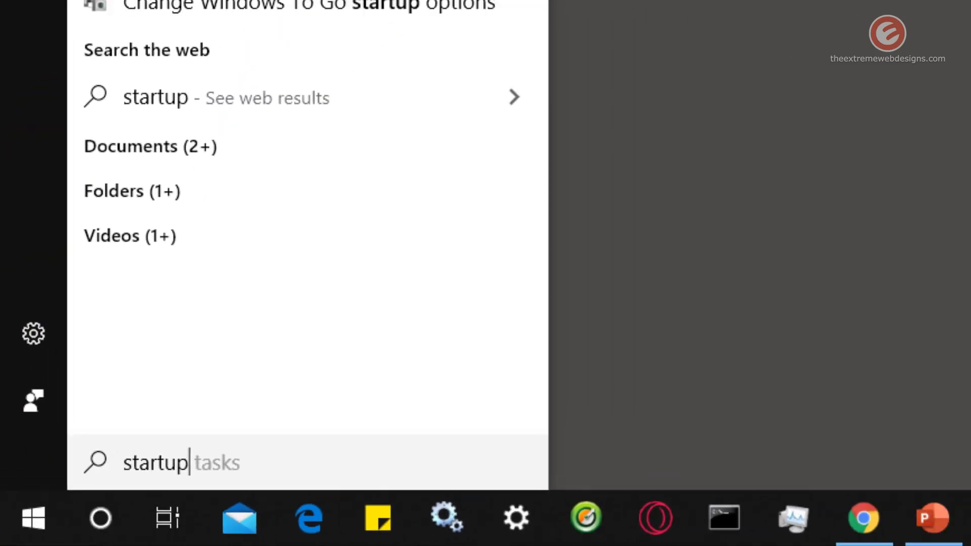
pyautogui.click(311, 0)
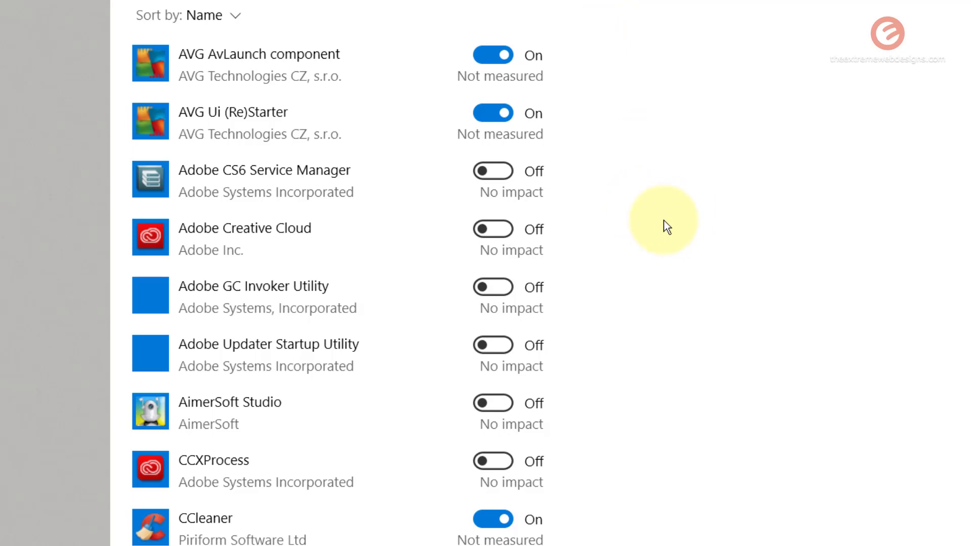
# Step: Switch CCleaner's startup toggle to Off in the Startup apps list
pyautogui.scroll(-2, 616, 347)
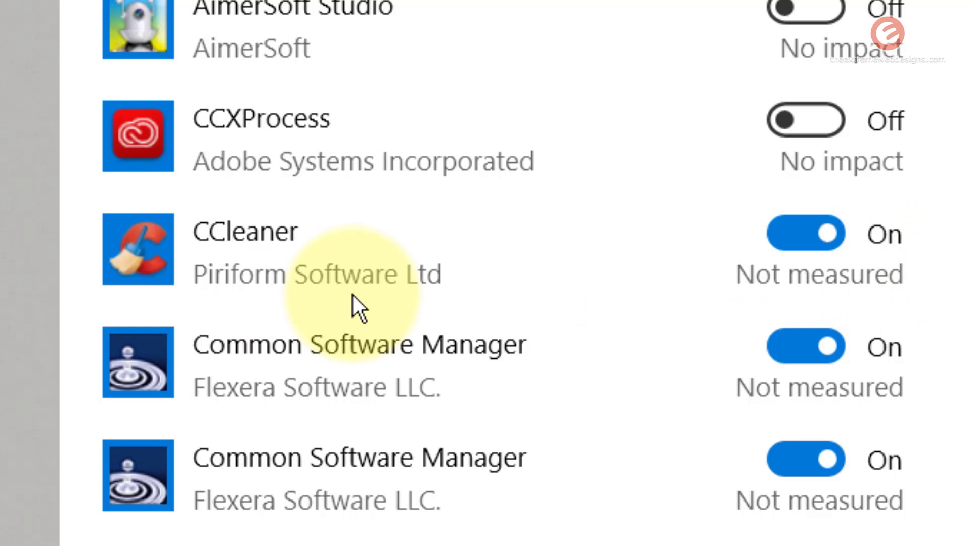
pyautogui.click(811, 236)
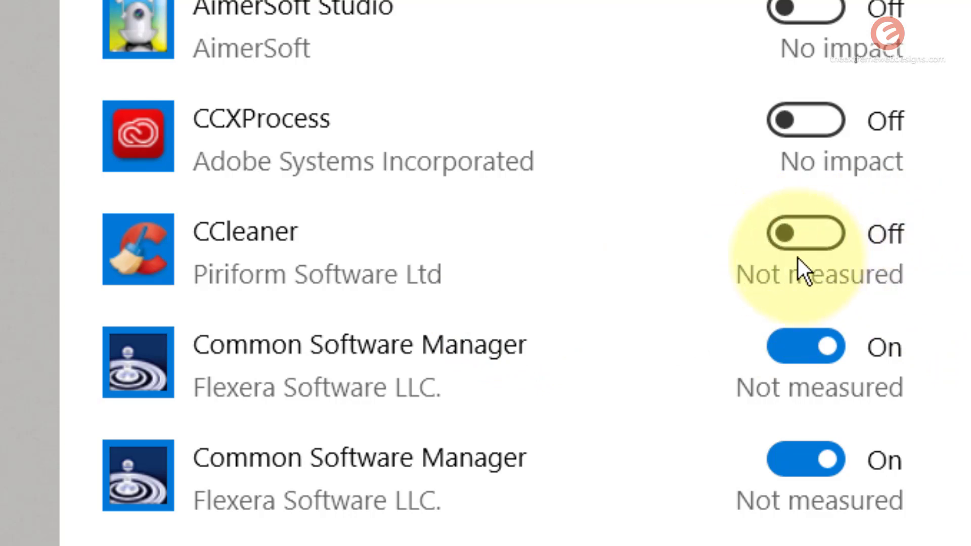
pyautogui.scroll(-5, 826, 283)
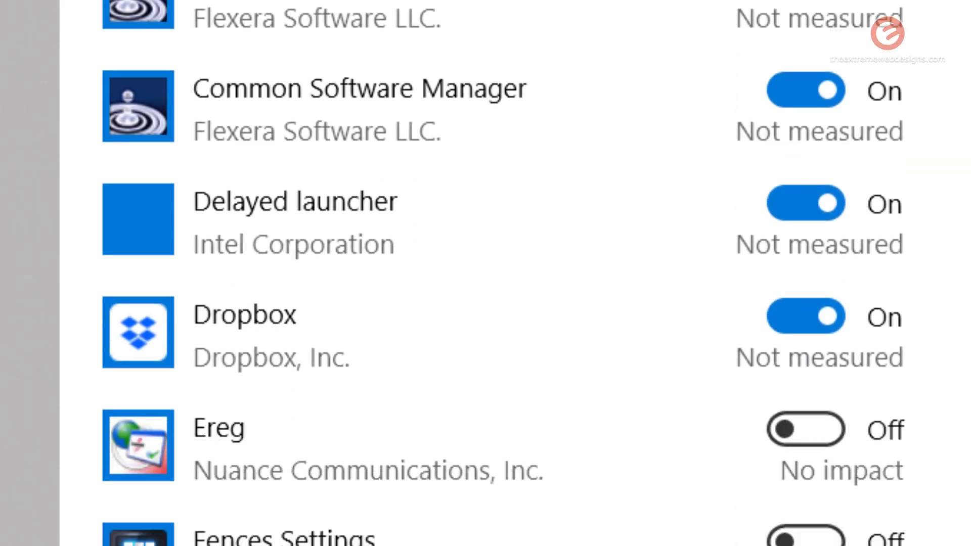
pyautogui.scroll(-7, 540, 325)
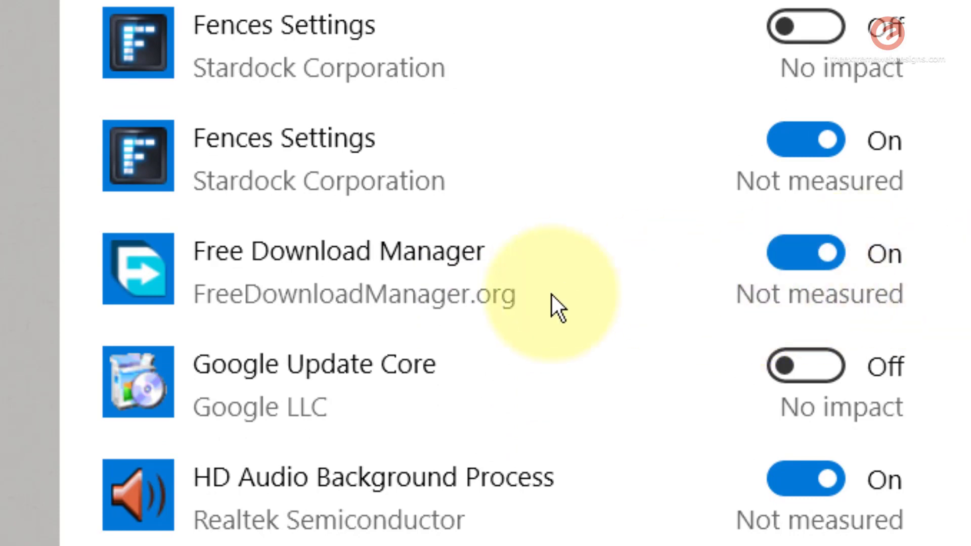
# Step: Turn Free Download Manager's startup toggle Off and Google Update Core's On, then return to the list top
pyautogui.click(795, 263)
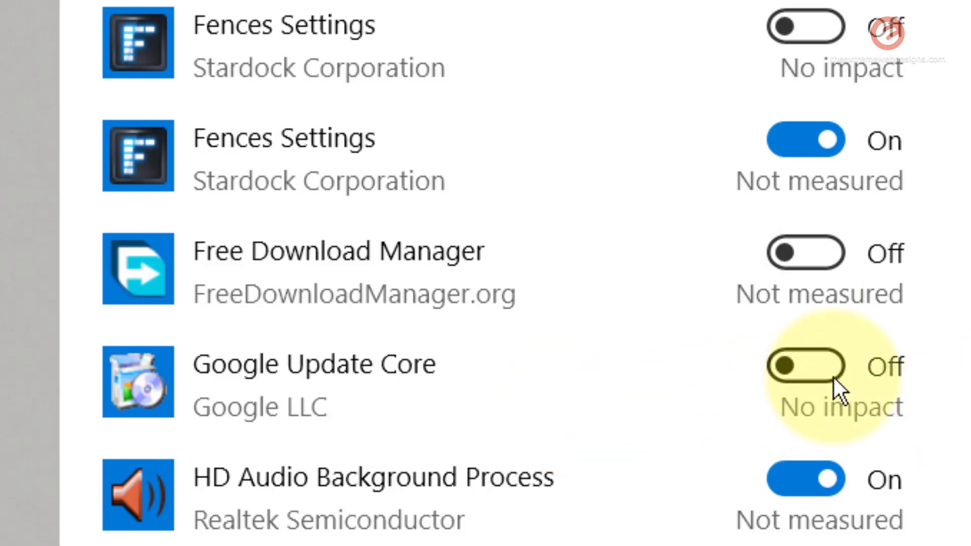
pyautogui.click(821, 369)
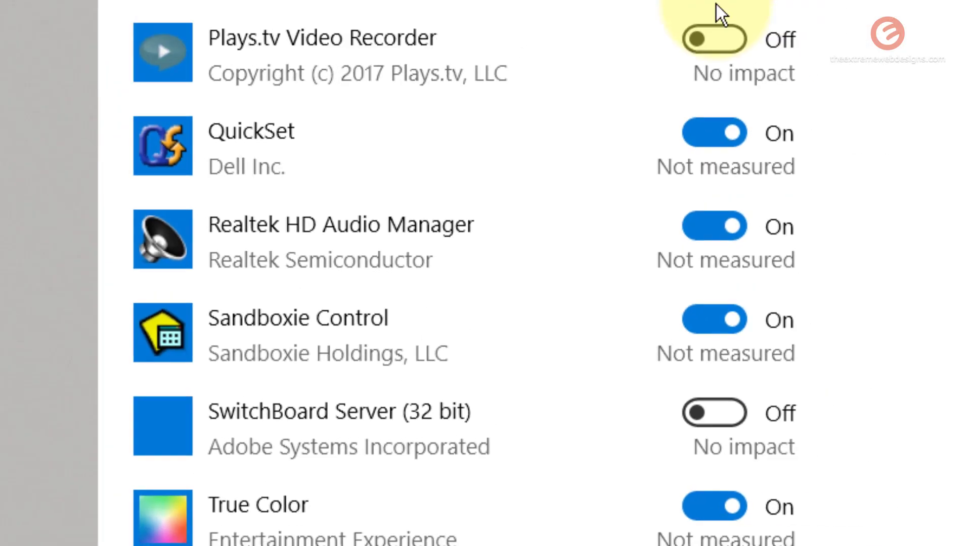
pyautogui.scroll(-3, 460, 287)
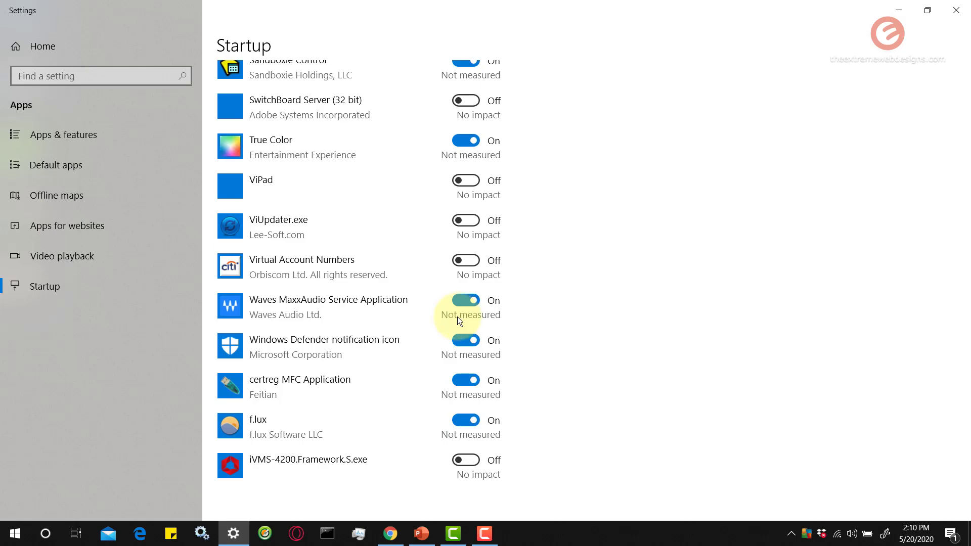
pyautogui.scroll(15, 462, 266)
pyautogui.scroll(10, 452, 262)
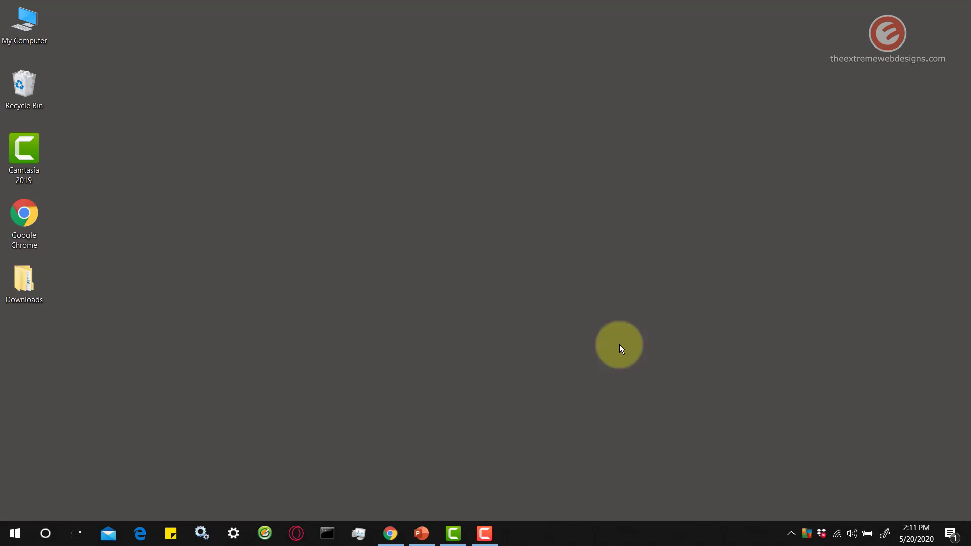
# Step: Launch Task Manager from the taskbar menu and move its window up and to the right
pyautogui.rightClick(465, 519)
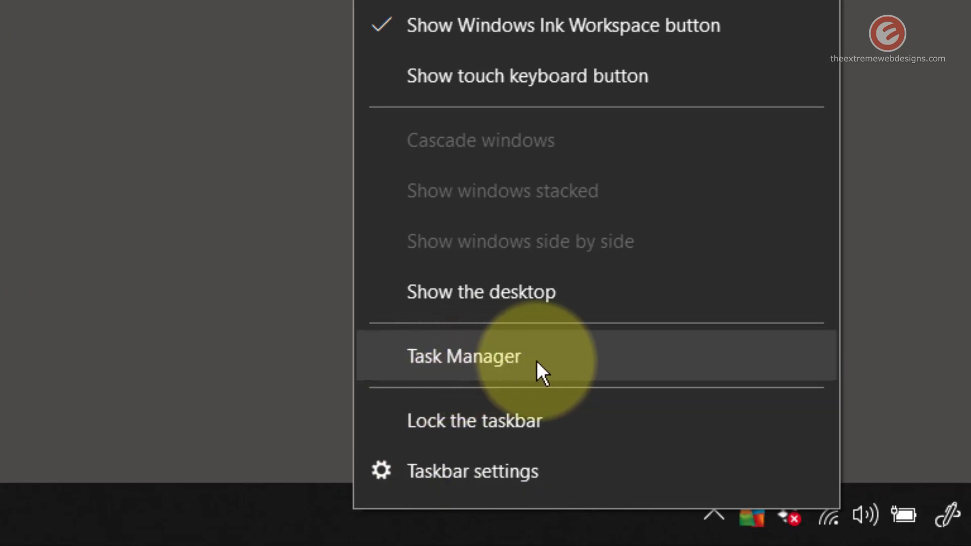
pyautogui.click(593, 360)
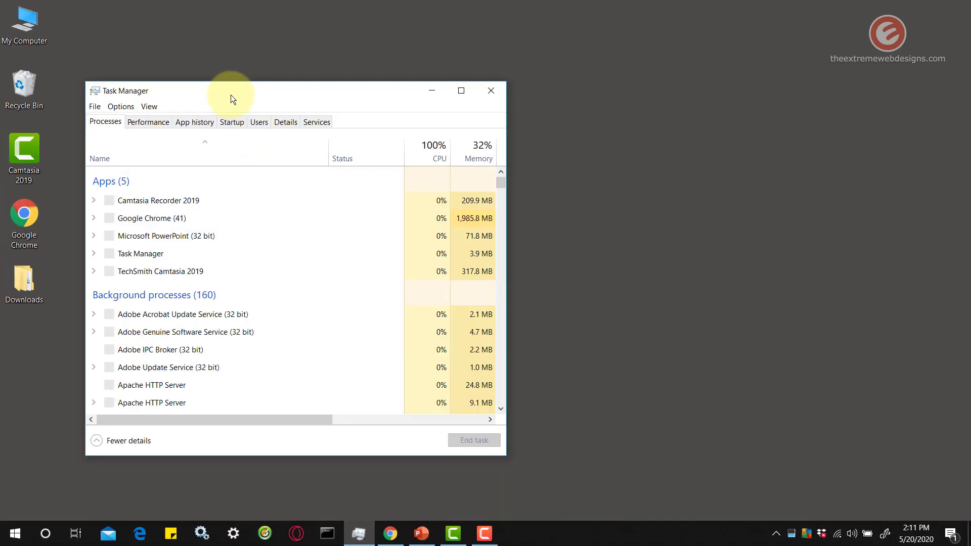
pyautogui.moveTo(231, 96); pyautogui.dragTo(423, 70)
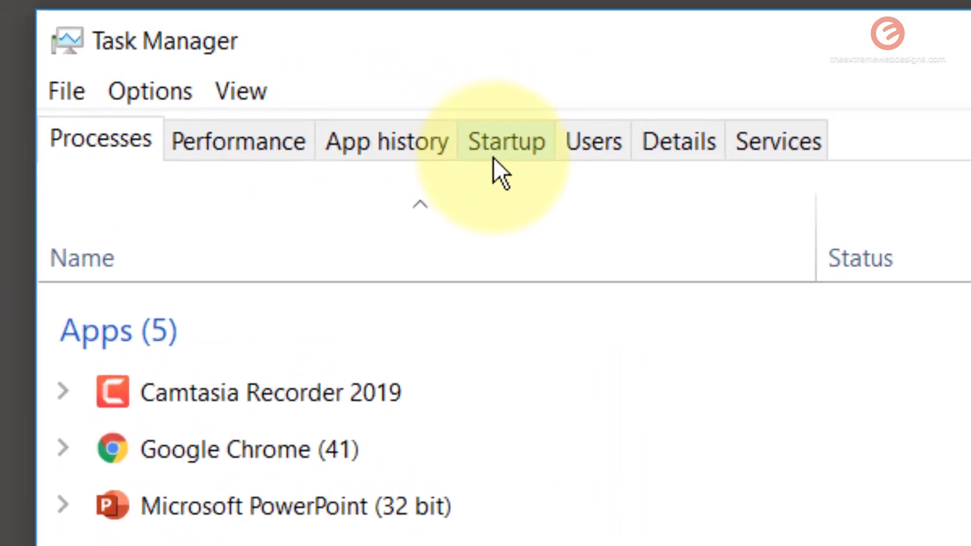
# Step: On Task Manager's Startup tab, set CCleaner to Enabled
pyautogui.click(408, 63)
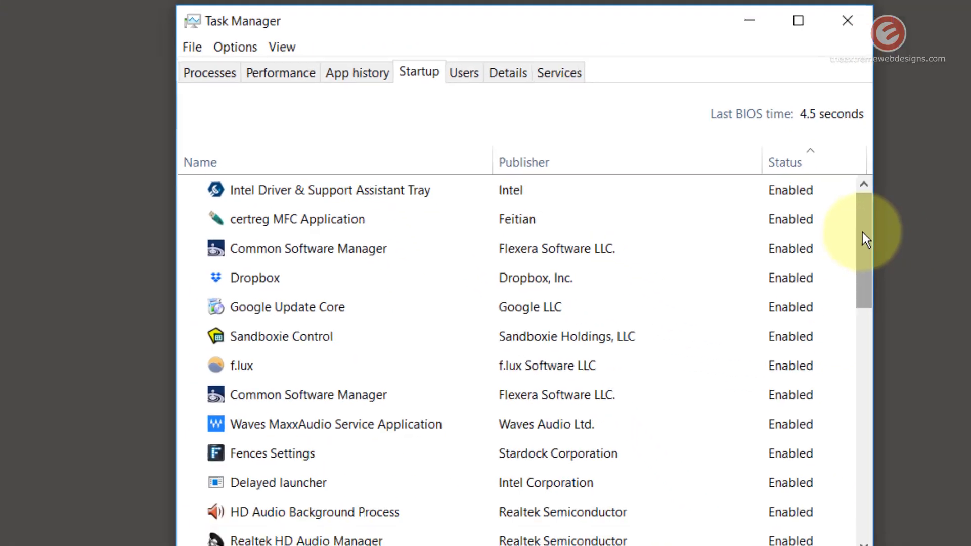
pyautogui.moveTo(798, 204); pyautogui.dragTo(802, 433)
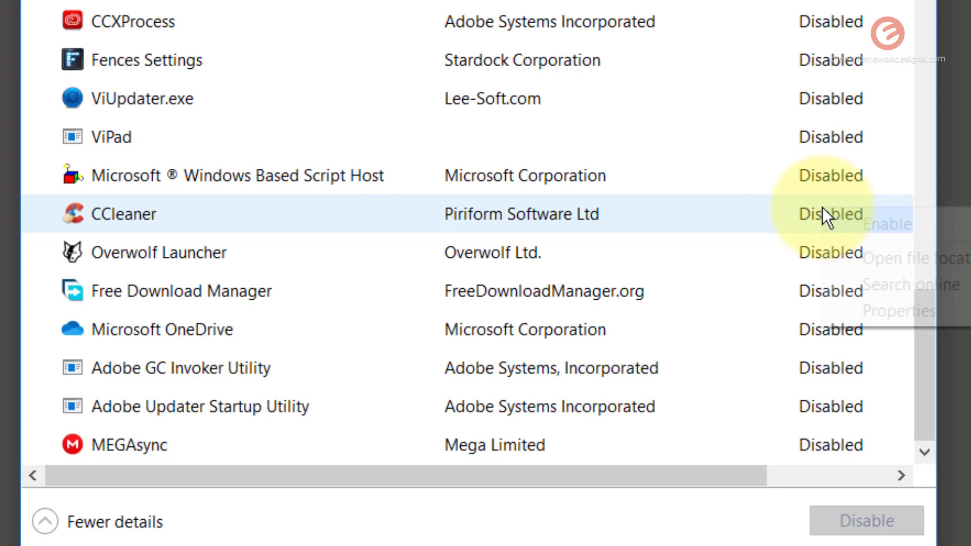
pyautogui.rightClick(829, 212)
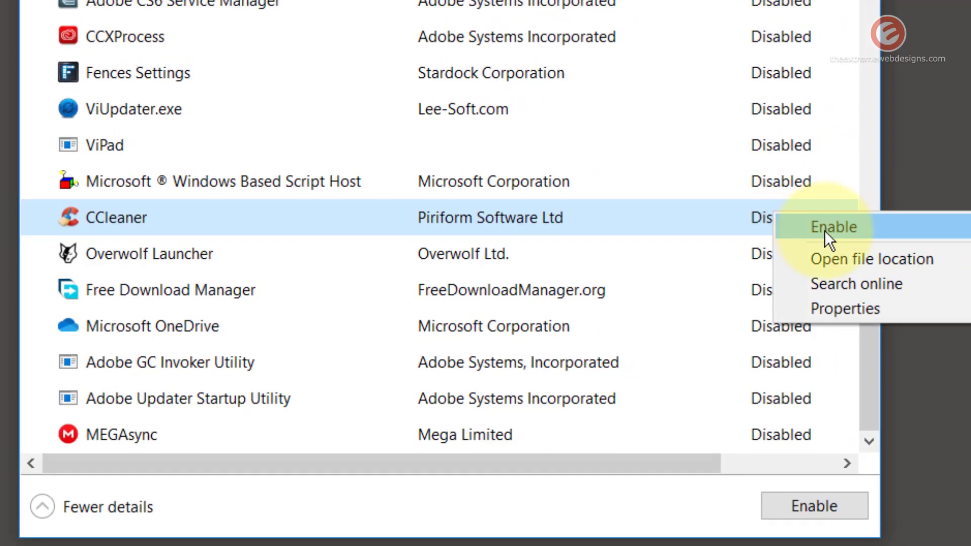
pyautogui.click(824, 230)
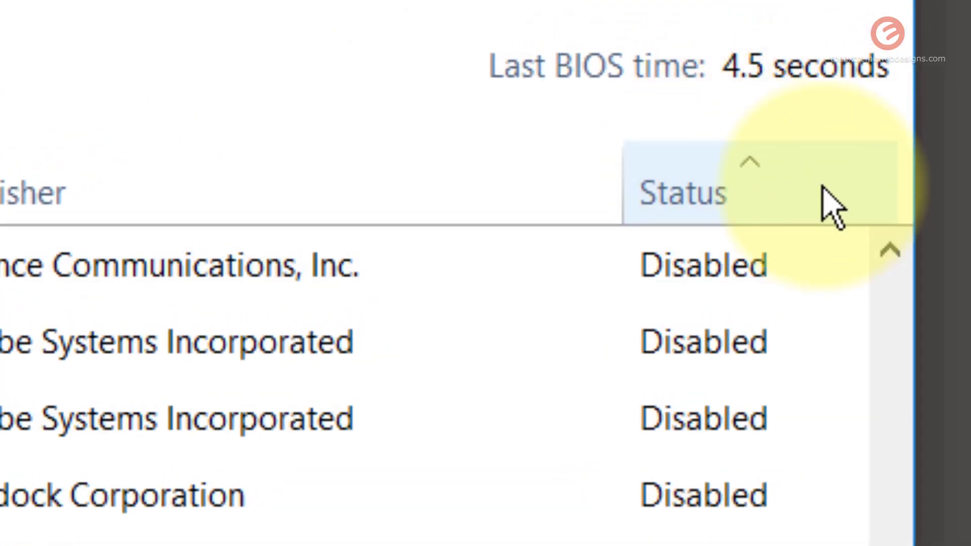
# Step: Set CCleaner's Task Manager startup status back to Disabled
pyautogui.moveTo(820, 500); pyautogui.dragTo(797, 184)
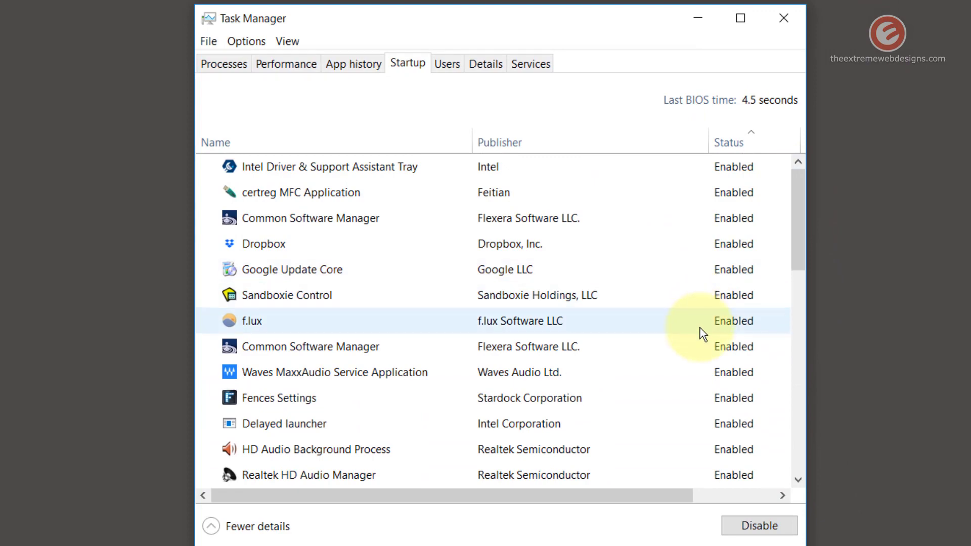
pyautogui.scroll(-1, 701, 339)
pyautogui.scroll(-3, 699, 345)
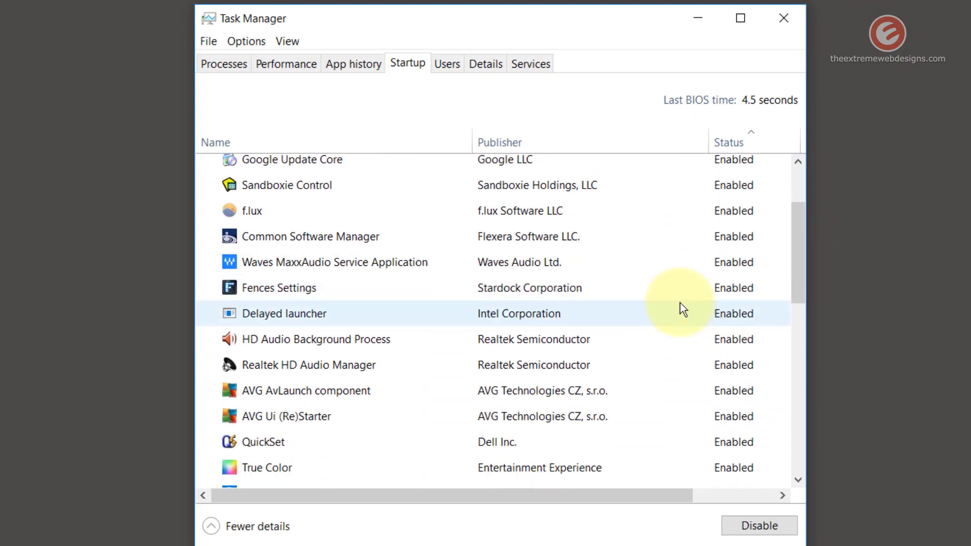
pyautogui.scroll(-1, 683, 309)
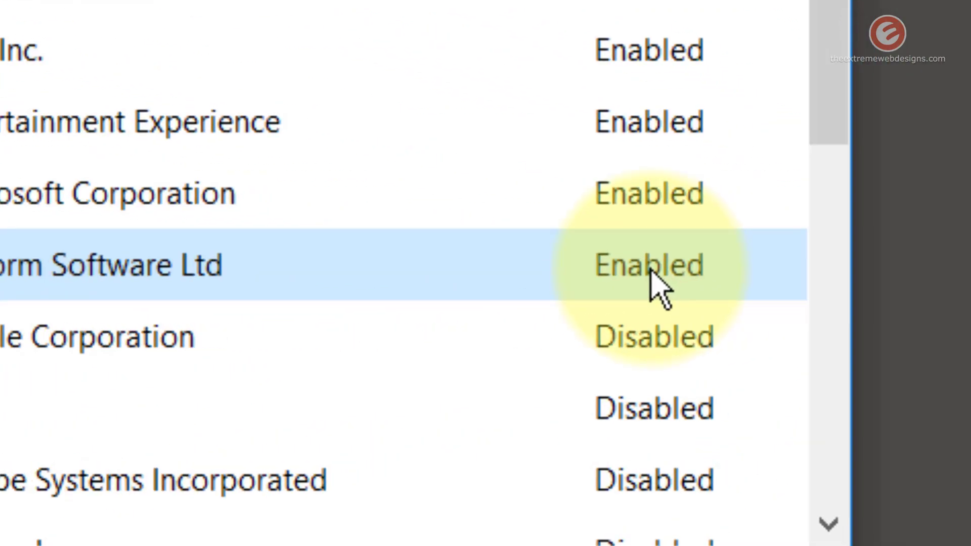
pyautogui.rightClick(878, 290)
pyautogui.click(736, 303)
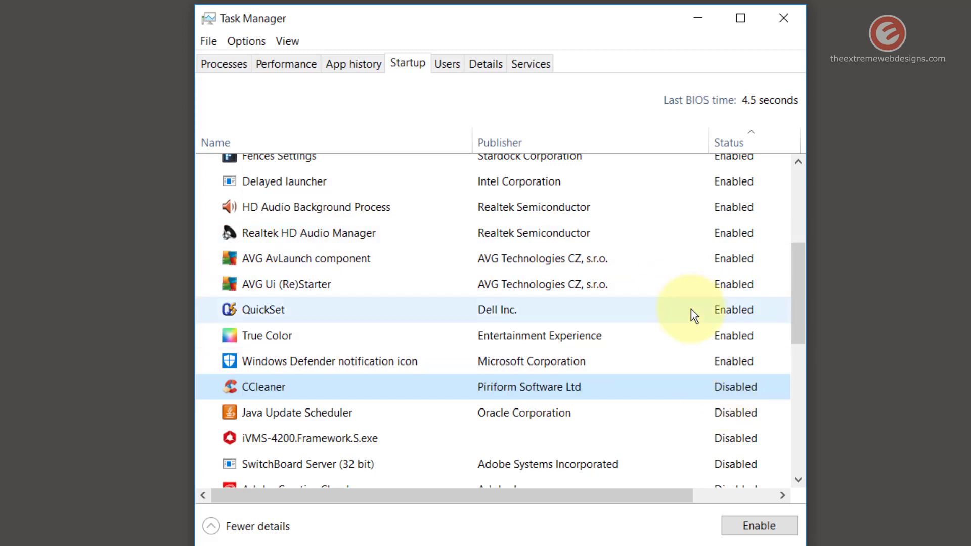
# Step: Leave Dropbox's startup entry Enabled, dismissing its menu, and minimise Task Manager
pyautogui.scroll(3, 692, 316)
pyautogui.scroll(1, 726, 254)
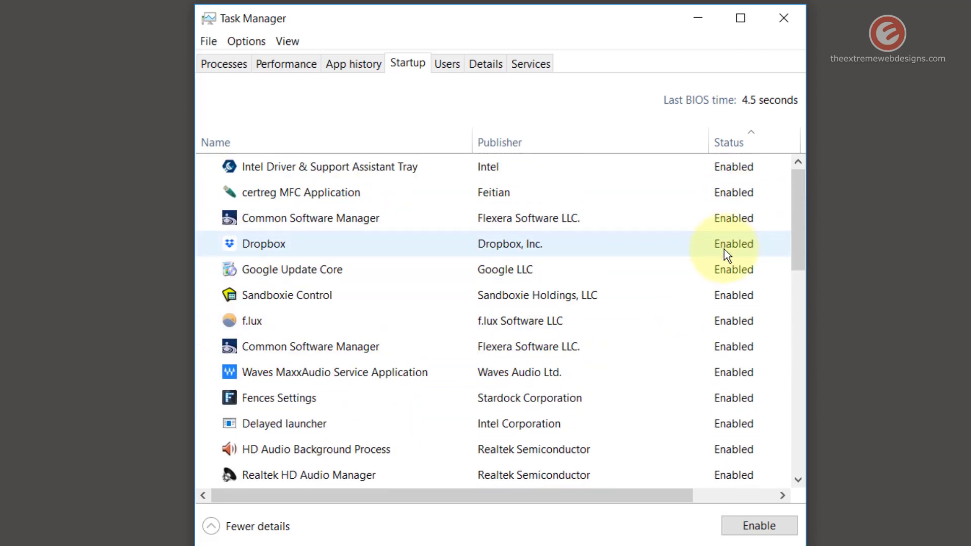
pyautogui.scroll(-1, 794, 228)
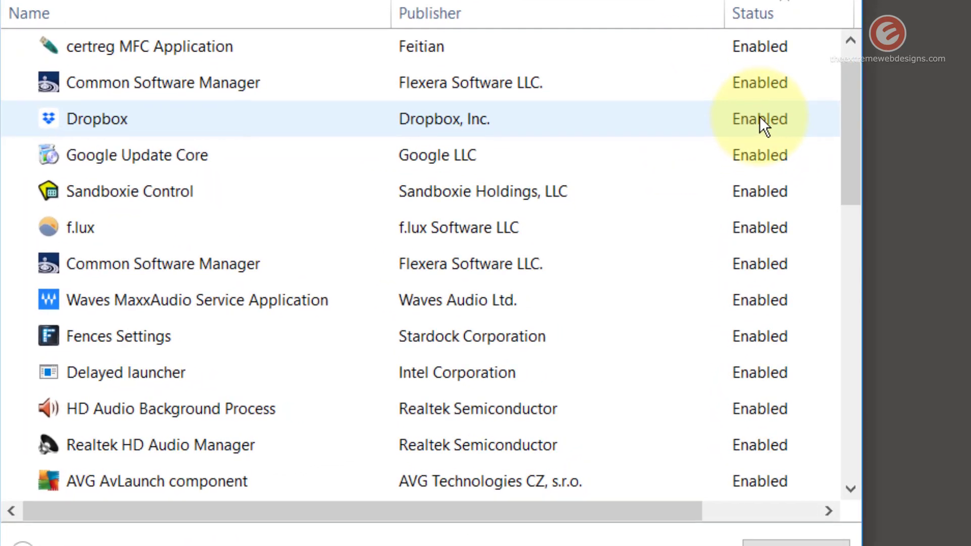
pyautogui.rightClick(737, 205)
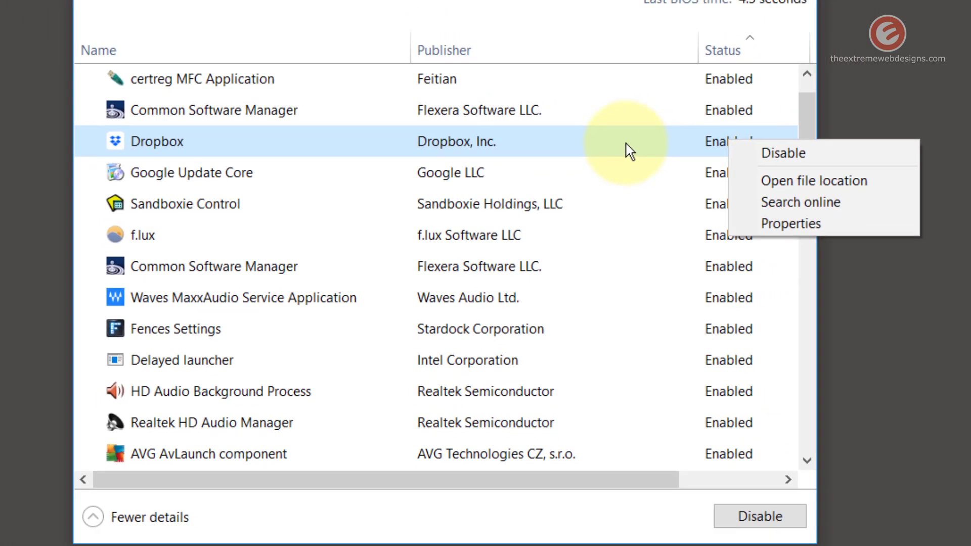
pyautogui.press('Escape')
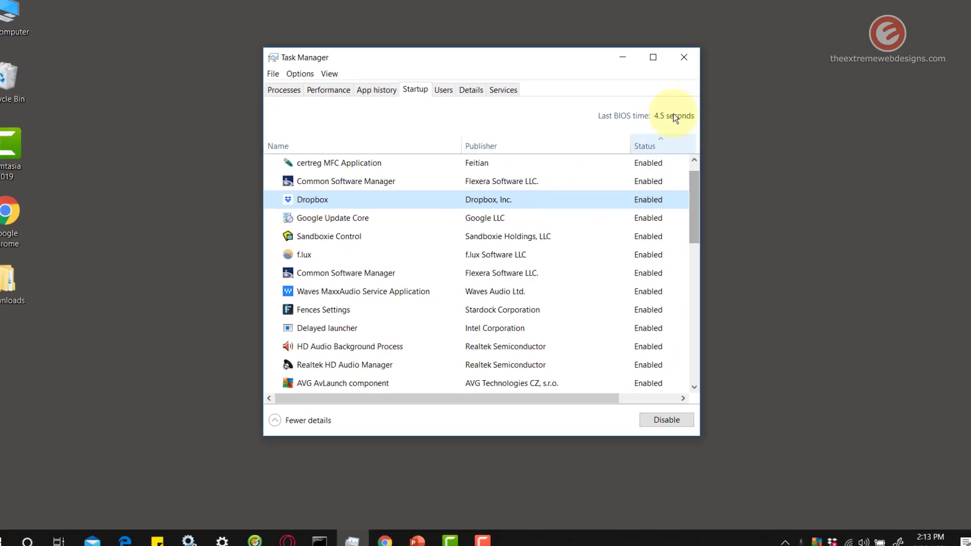
pyautogui.click(623, 65)
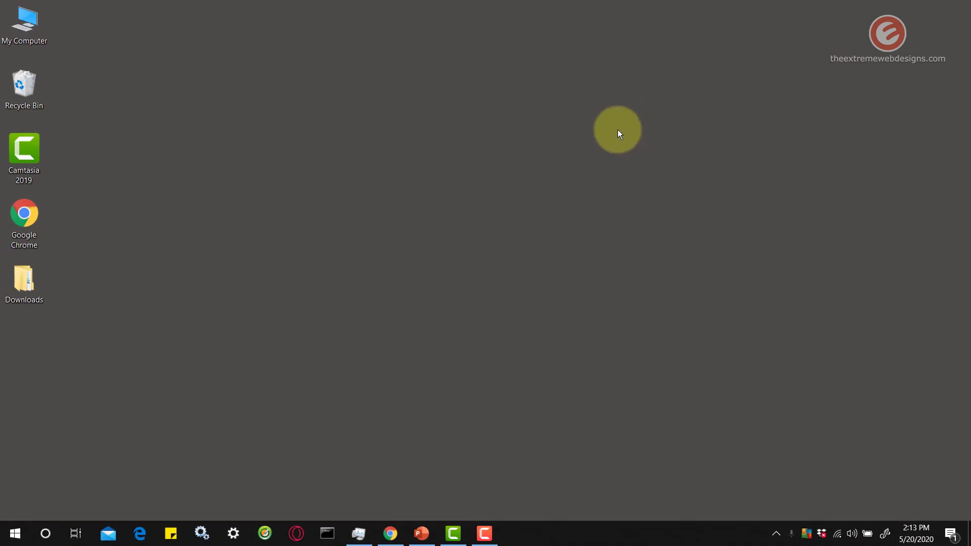